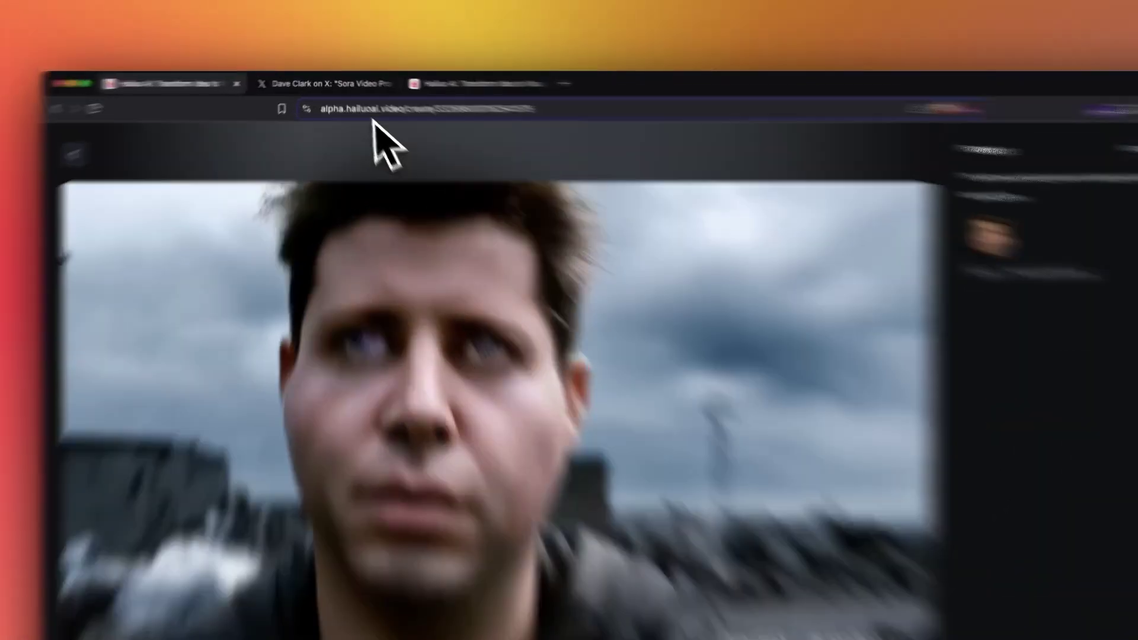
Step: Preview the face reference image behind the warrior video in Hailuo AI, then close it
{"action": "left_click", "coordinate": [435, 81]}
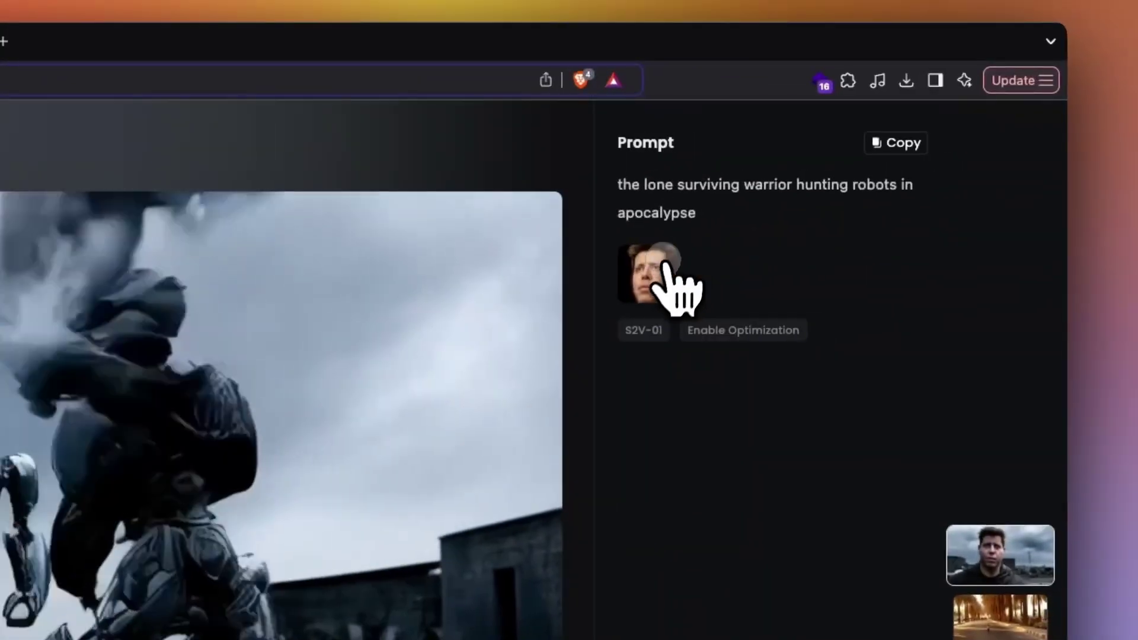
{"action": "left_click", "coordinate": [658, 273]}
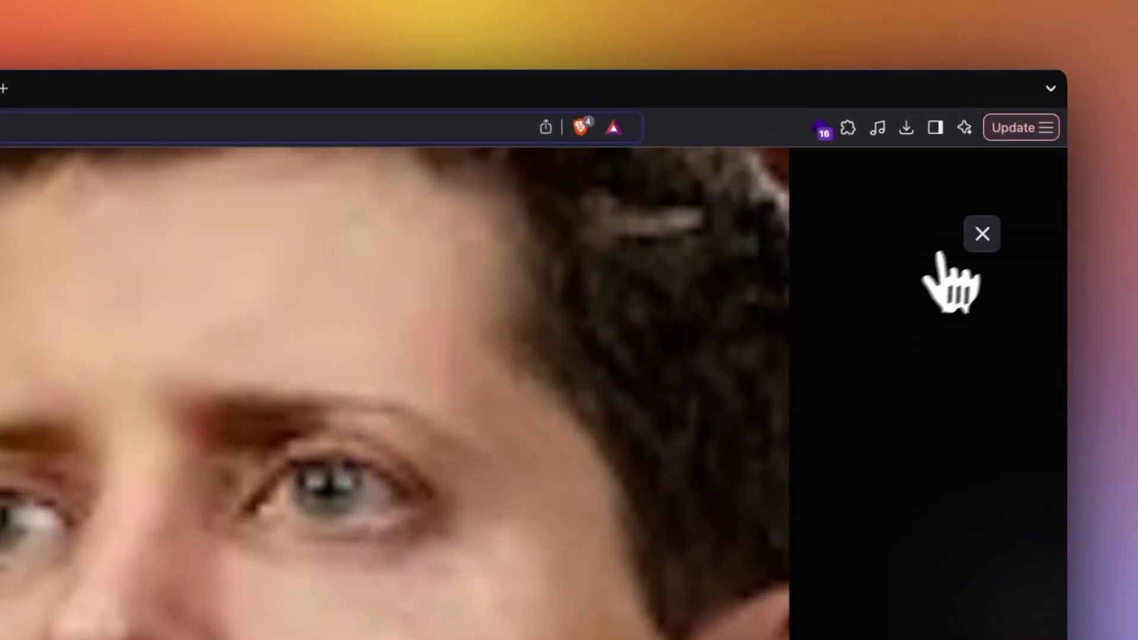
{"action": "left_click", "coordinate": [982, 187]}
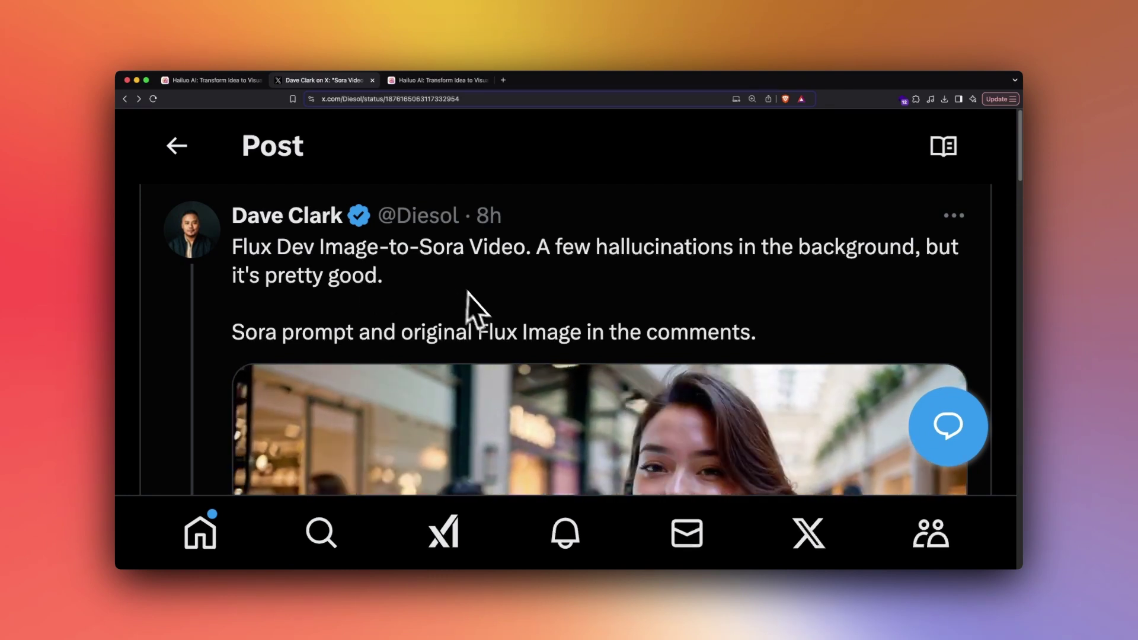
Step: Scroll through the X post to read the Sora prompt, watch its video, and reach the Flux image reply
{"action": "scroll", "coordinate": [488, 317], "scroll_direction": "down", "scroll_amount": 15}
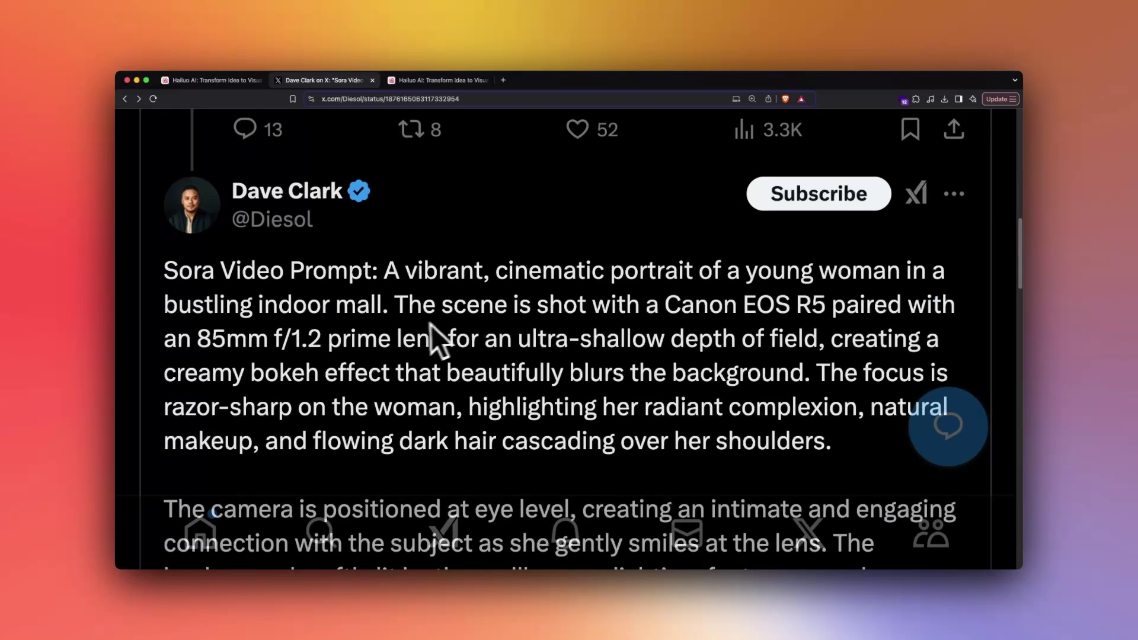
{"action": "scroll", "coordinate": [438, 339], "scroll_direction": "down", "scroll_amount": 3}
{"action": "scroll", "coordinate": [466, 330], "scroll_direction": "up", "scroll_amount": 3}
{"action": "scroll", "coordinate": [466, 330], "scroll_direction": "down", "scroll_amount": 20}
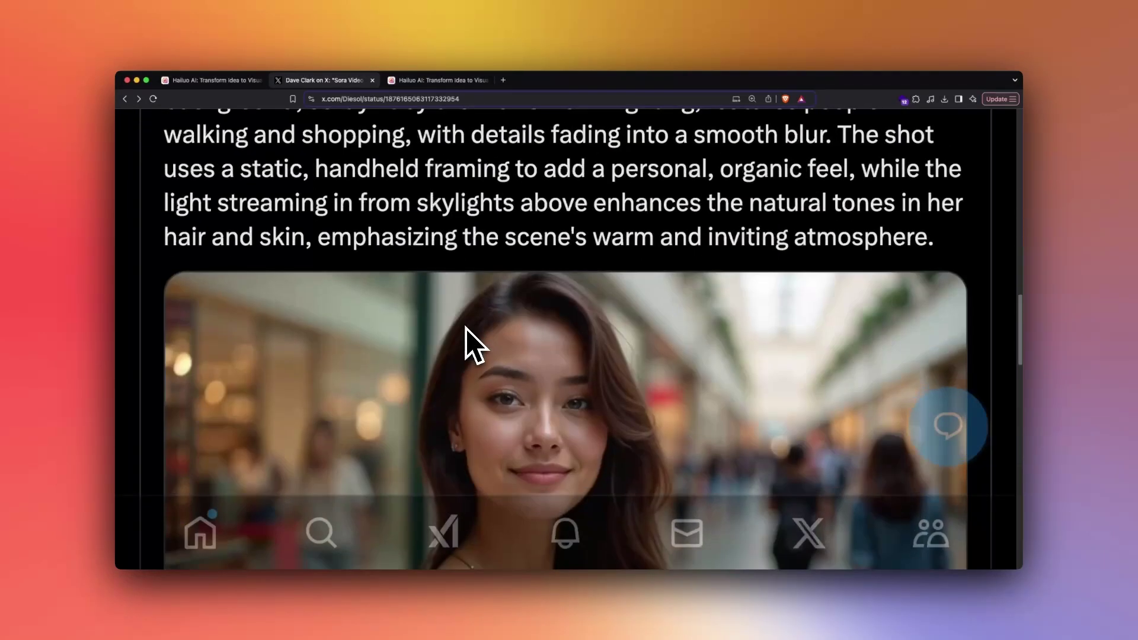
{"action": "scroll", "coordinate": [474, 345], "scroll_direction": "up", "scroll_amount": 20}
{"action": "scroll", "coordinate": [474, 346], "scroll_direction": "down", "scroll_amount": 4}
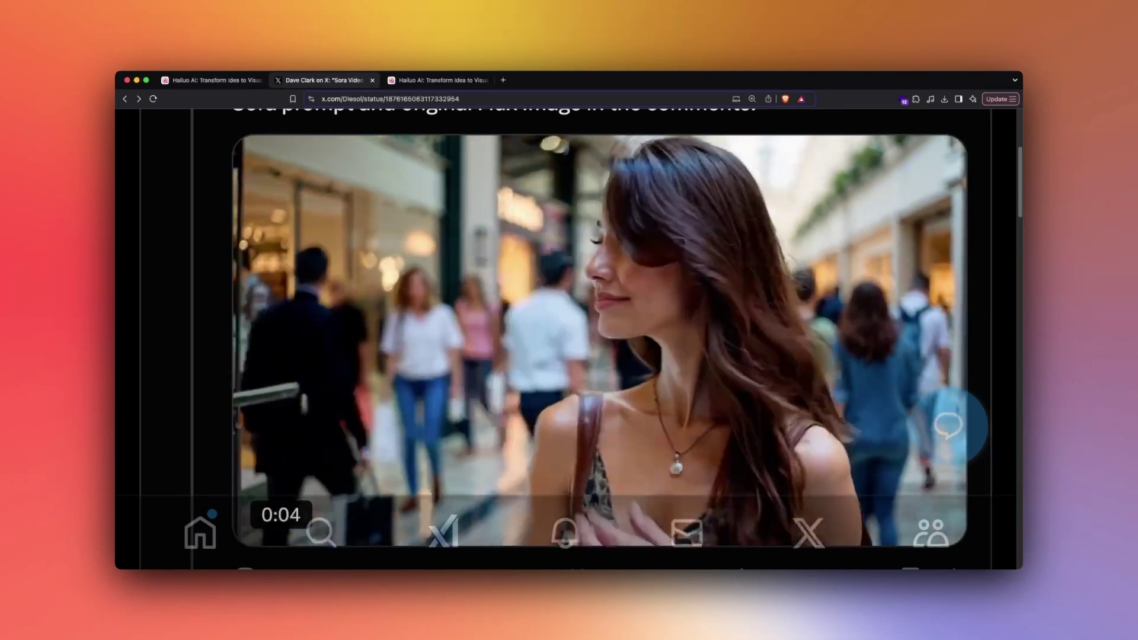
{"action": "scroll", "coordinate": [720, 285], "scroll_direction": "up", "scroll_amount": 3}
{"action": "scroll", "coordinate": [711, 285], "scroll_direction": "down", "scroll_amount": 10}
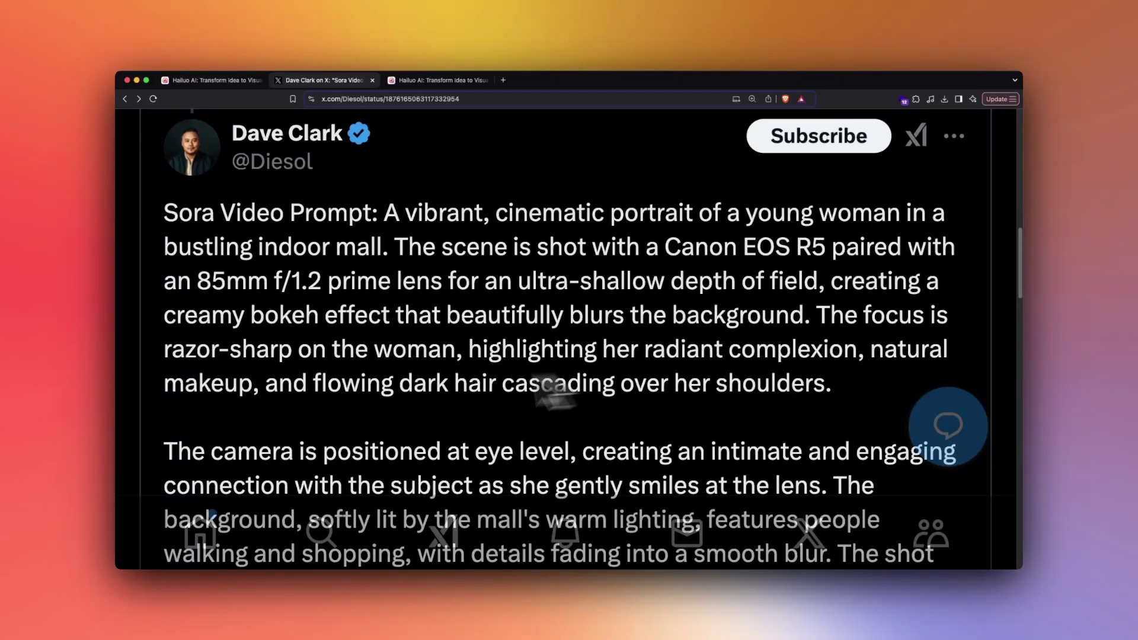
{"action": "scroll", "coordinate": [540, 406], "scroll_direction": "down", "scroll_amount": 2}
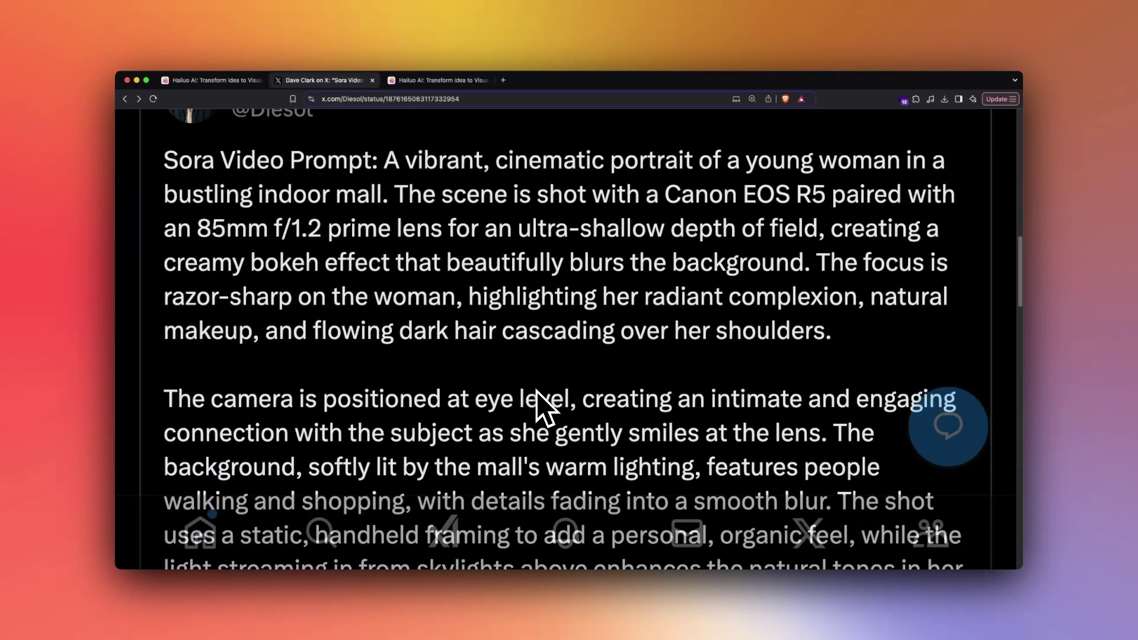
{"action": "scroll", "coordinate": [536, 390], "scroll_direction": "down", "scroll_amount": 5}
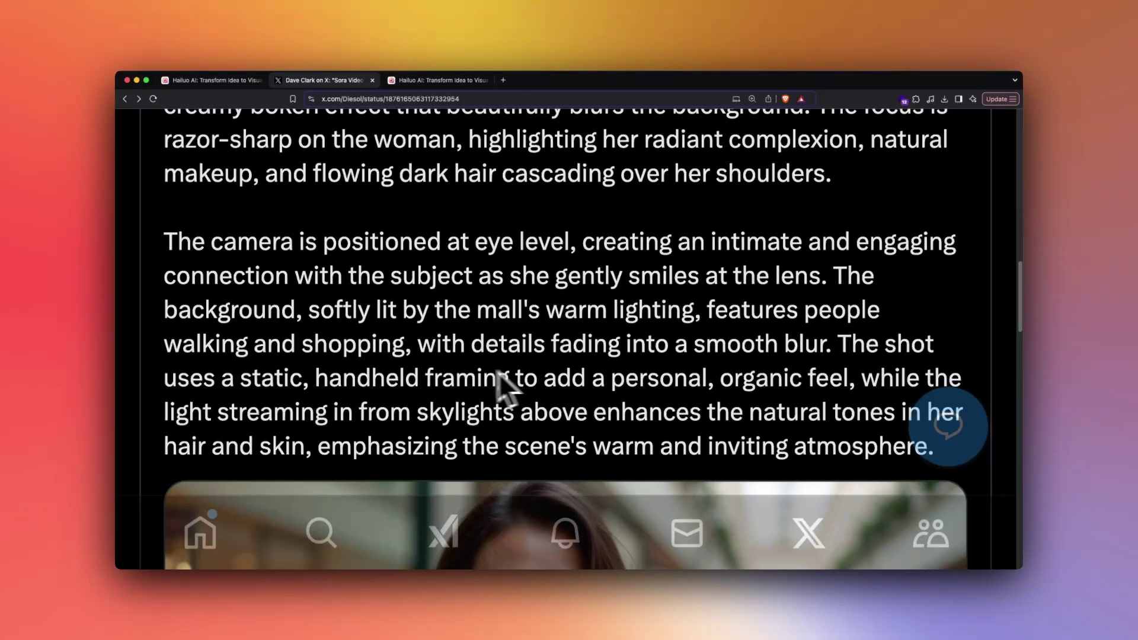
{"action": "scroll", "coordinate": [299, 385], "scroll_direction": "down", "scroll_amount": 2}
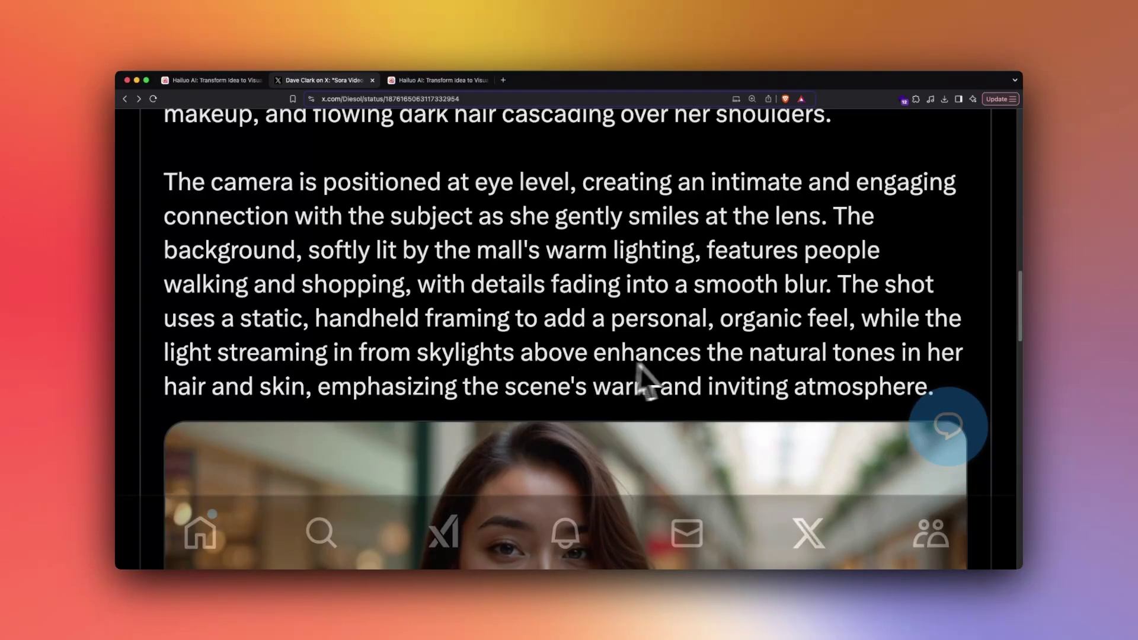
{"action": "scroll", "coordinate": [593, 366], "scroll_direction": "down", "scroll_amount": 2}
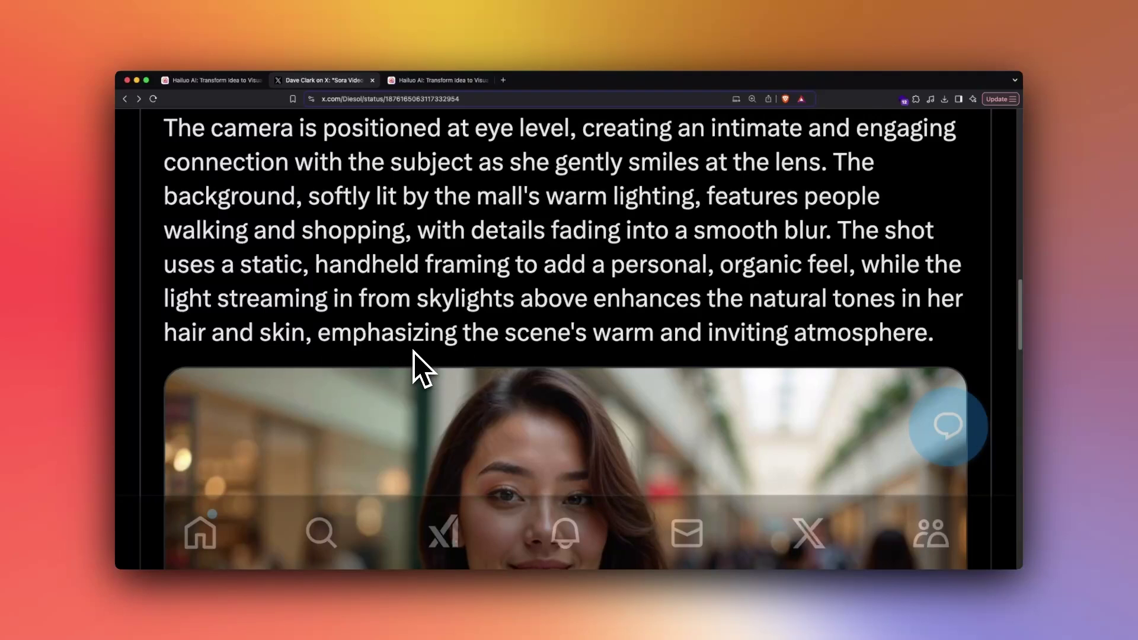
{"action": "scroll", "coordinate": [414, 352], "scroll_direction": "down", "scroll_amount": 5}
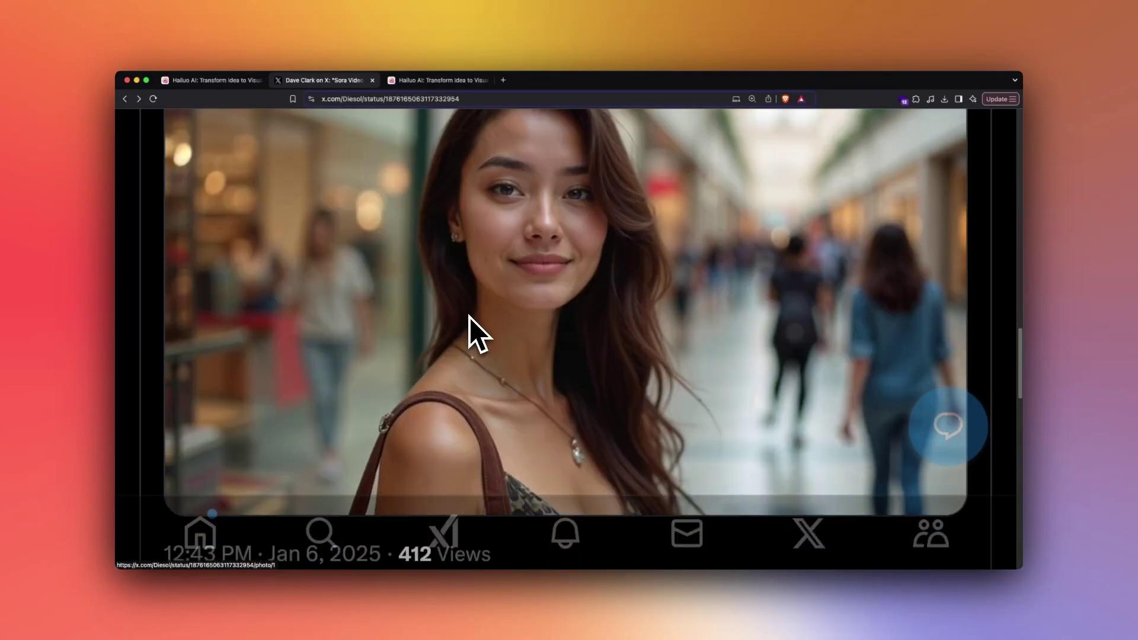
{"action": "scroll", "coordinate": [470, 317], "scroll_direction": "up", "scroll_amount": 10}
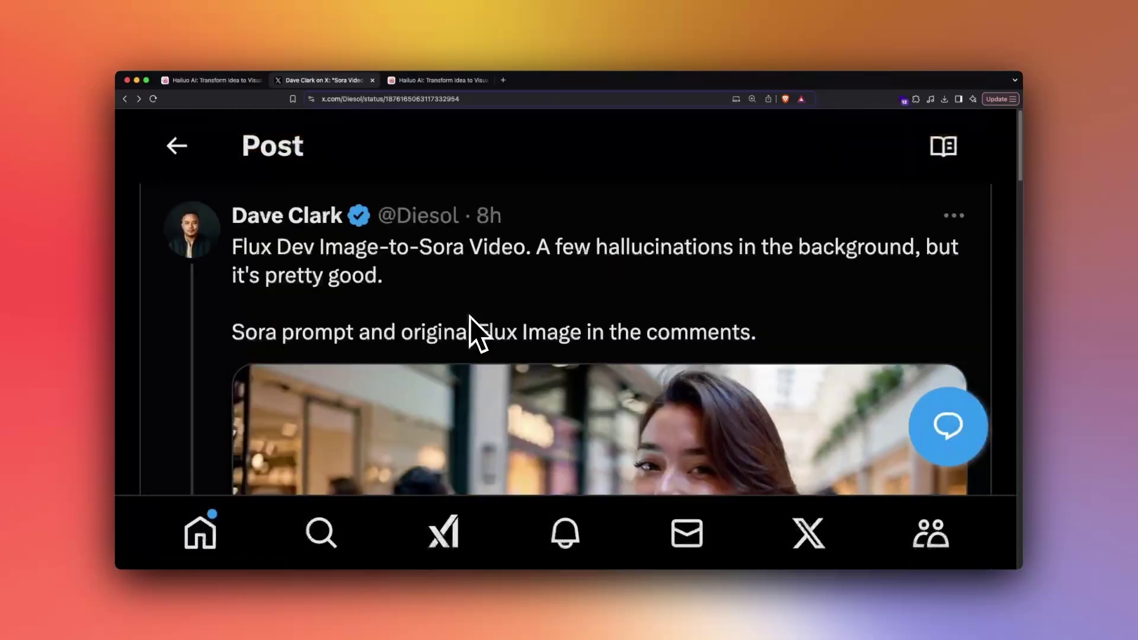
{"action": "scroll", "coordinate": [471, 318], "scroll_direction": "down", "scroll_amount": 4}
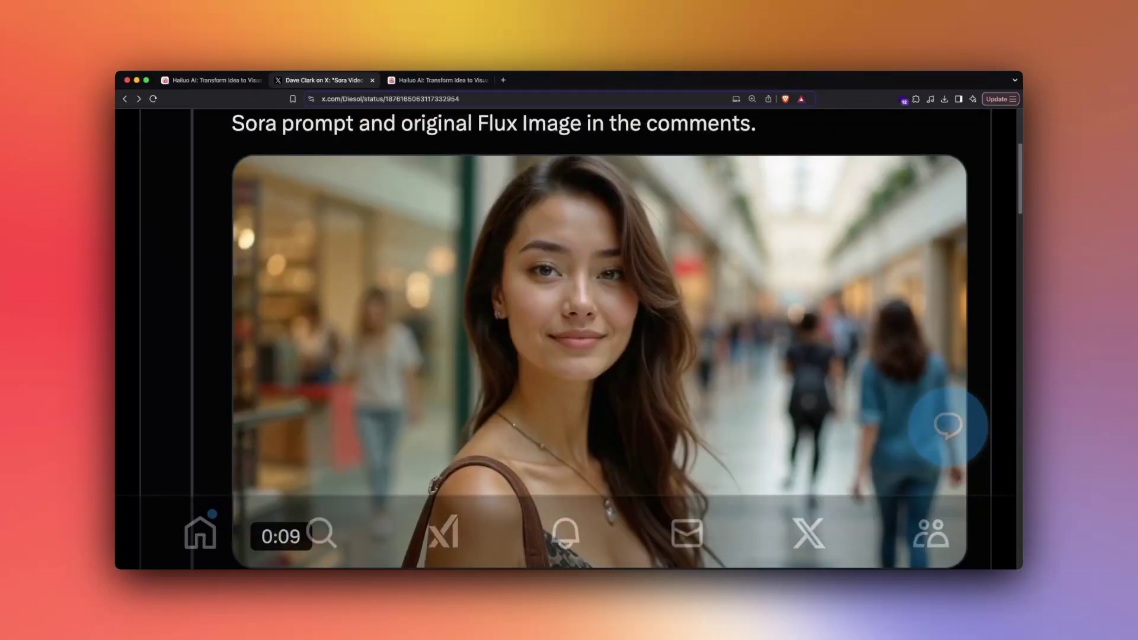
{"action": "mouse_move", "coordinate": [584, 305]}
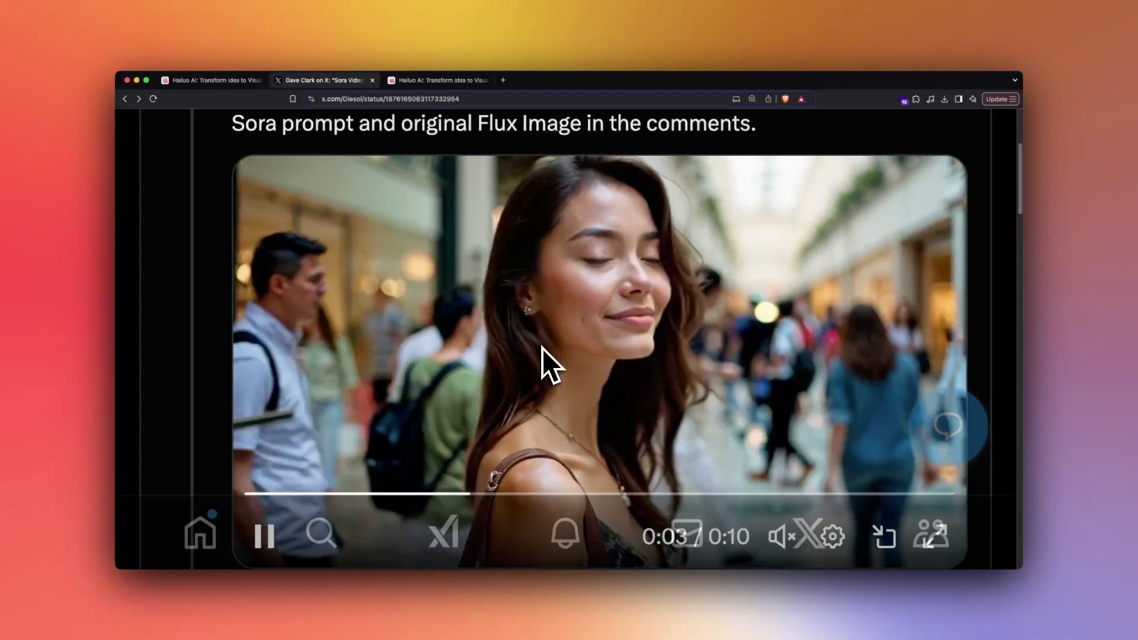
{"action": "scroll", "coordinate": [541, 348], "scroll_direction": "down", "scroll_amount": 10}
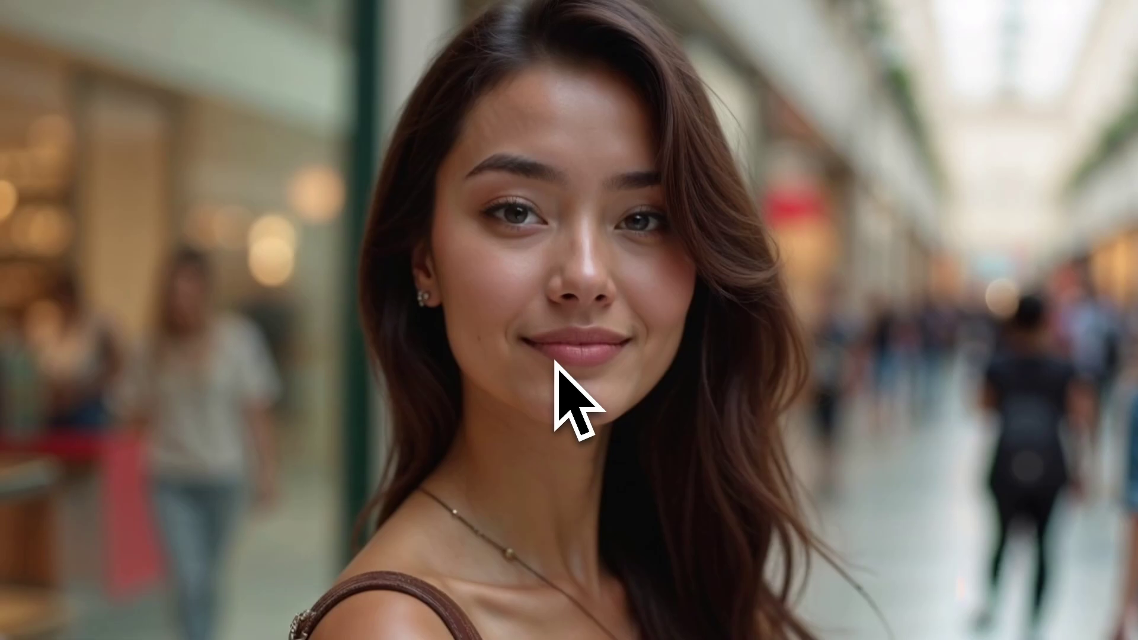
Step: Save the full-size Flux image as 'sameimage' in Downloads and return to Hailuo AI
{"action": "right_click", "coordinate": [556, 318]}
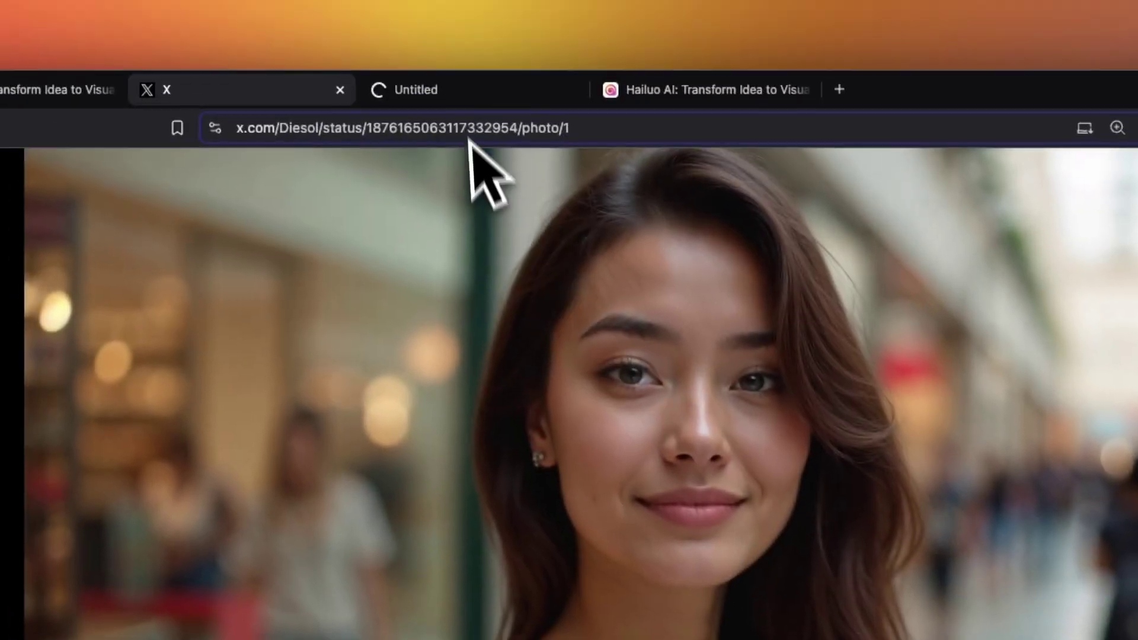
{"action": "left_click", "coordinate": [477, 94]}
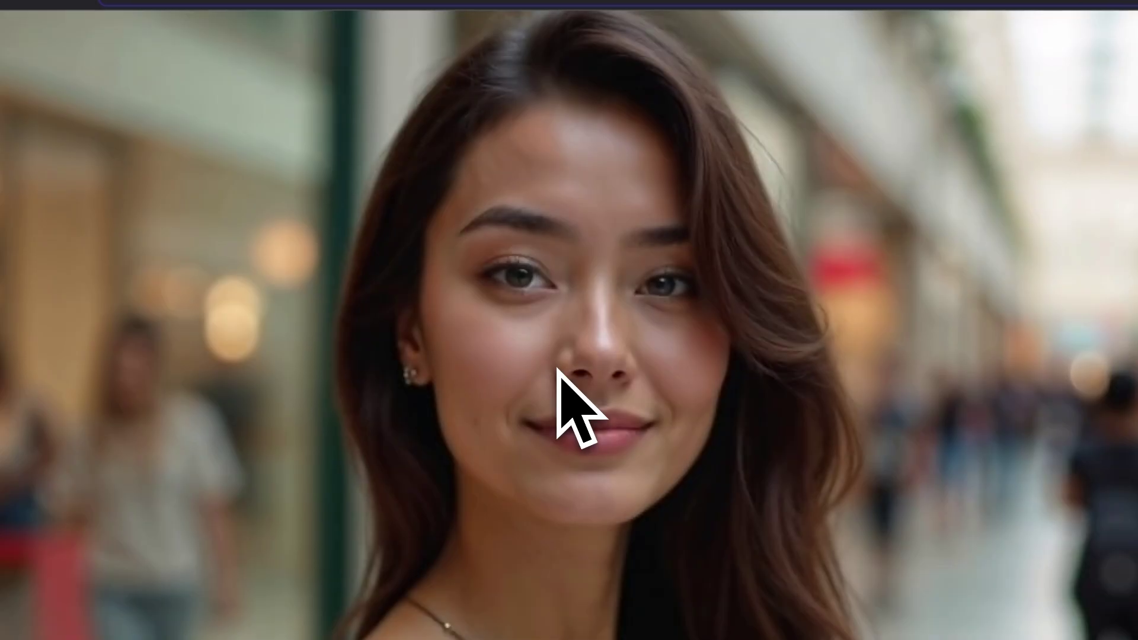
{"action": "key", "text": "super+s"}
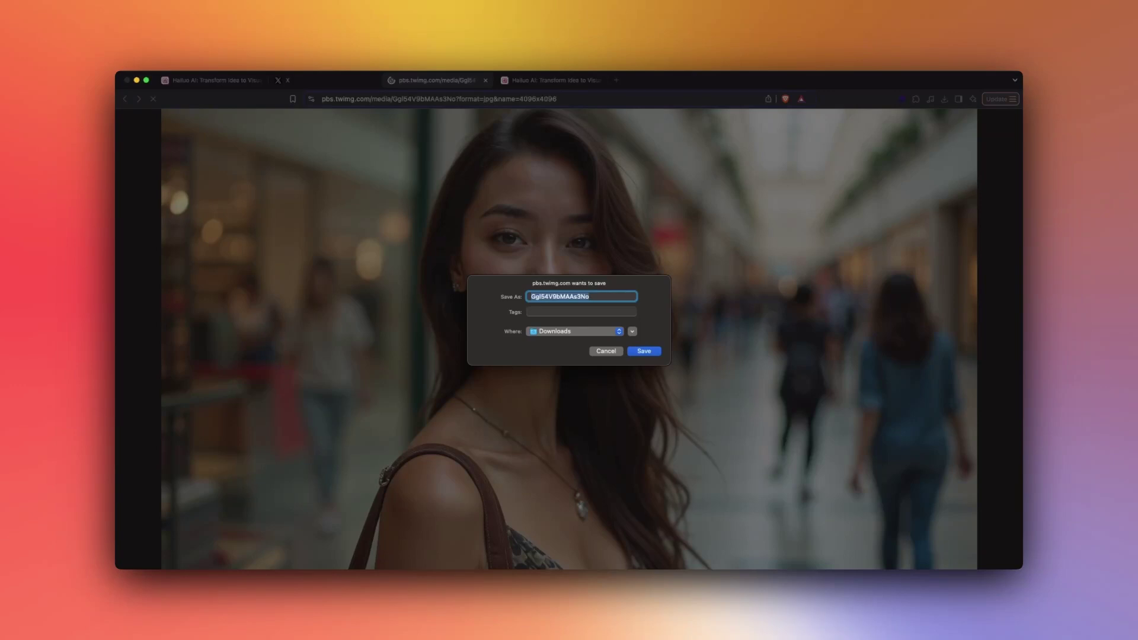
{"action": "type", "text": "sameimage"}
{"action": "key", "text": "Return"}
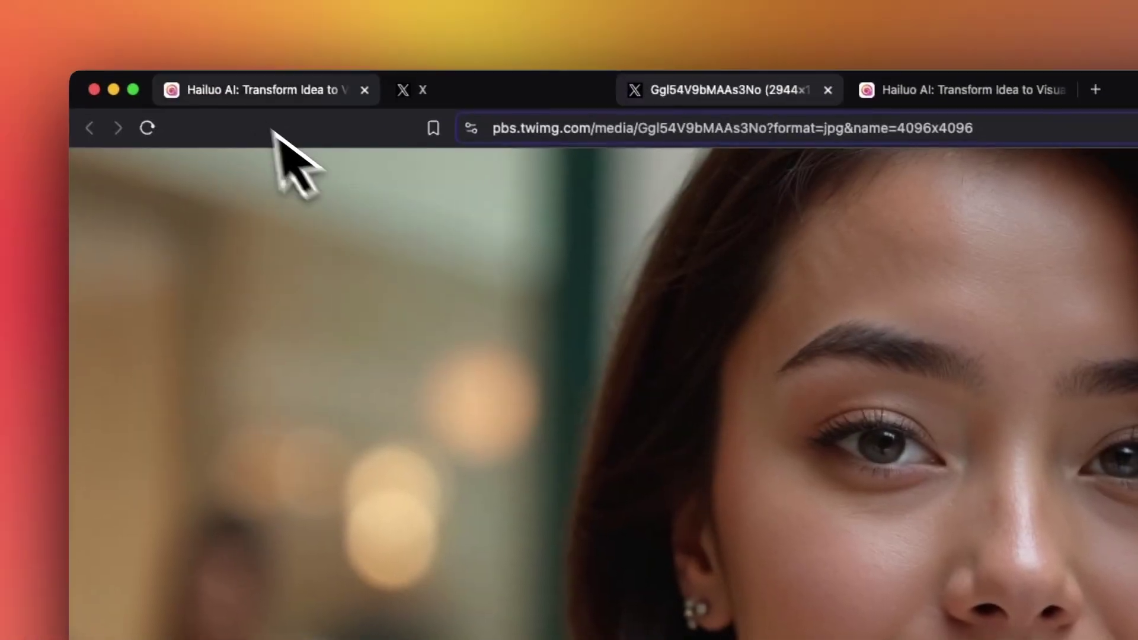
{"action": "left_click", "coordinate": [115, 42]}
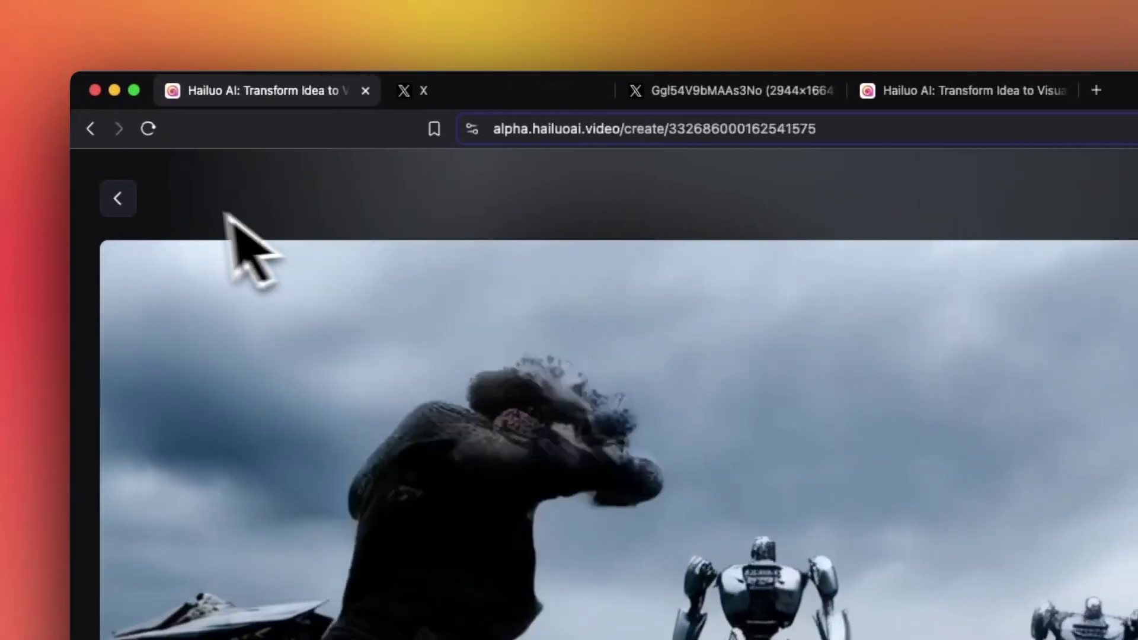
Step: Load sameimage.jpeg from Downloads as the Subject Reference character image
{"action": "left_click", "coordinate": [118, 201]}
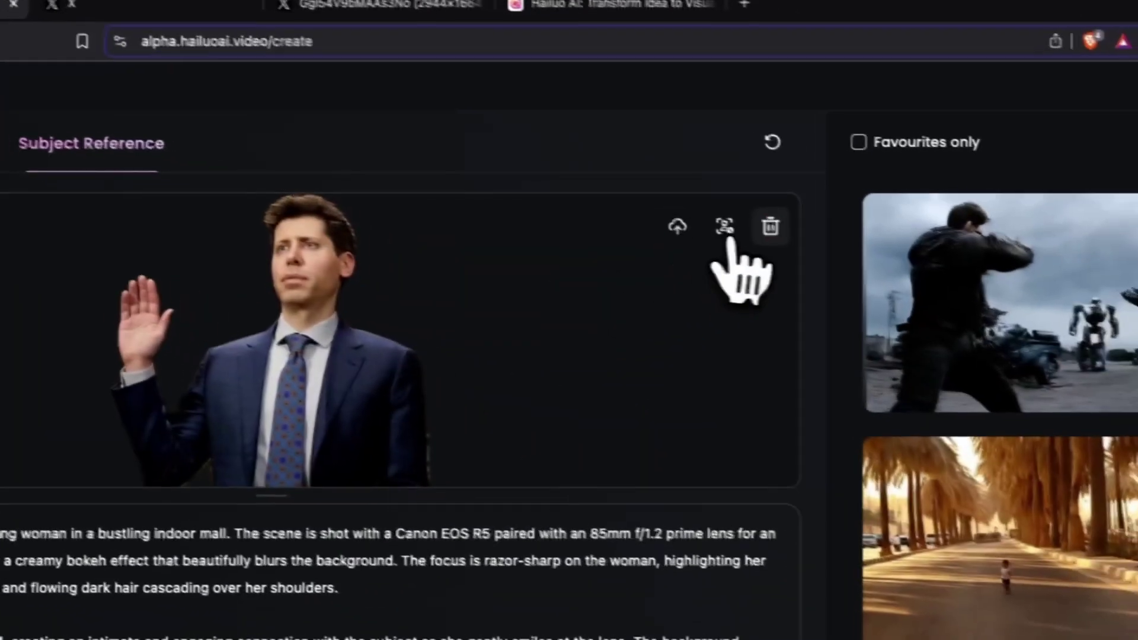
{"action": "left_click", "coordinate": [1017, 314]}
{"action": "double_click", "coordinate": [566, 329]}
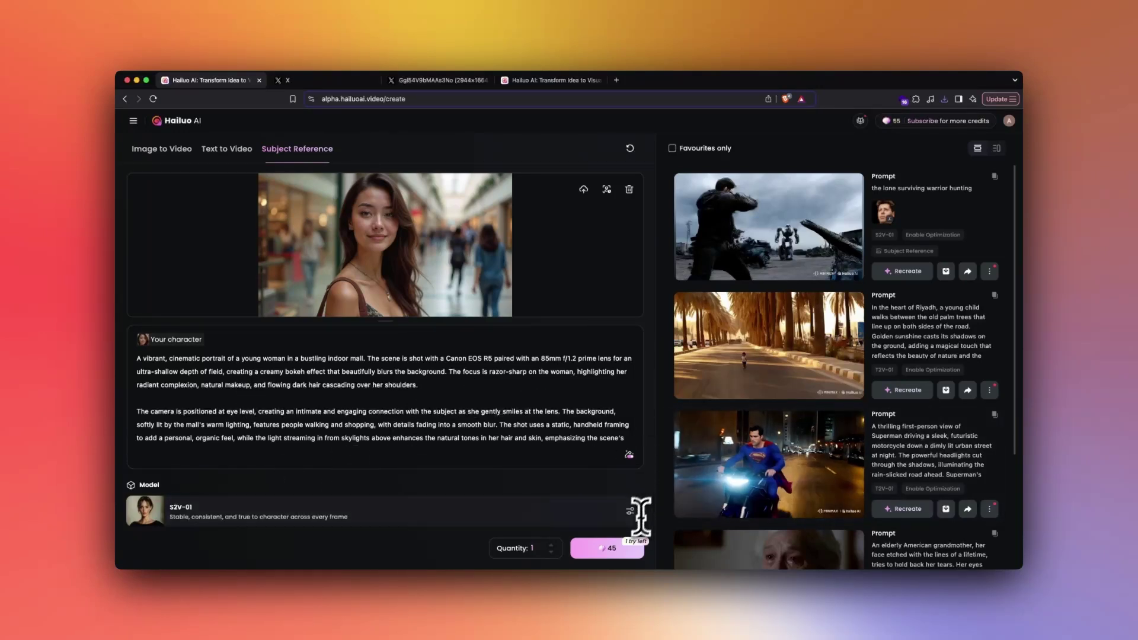
Step: Start generating the S2V-01 Subject Reference video of the woman in the mall
{"action": "left_click", "coordinate": [615, 549]}
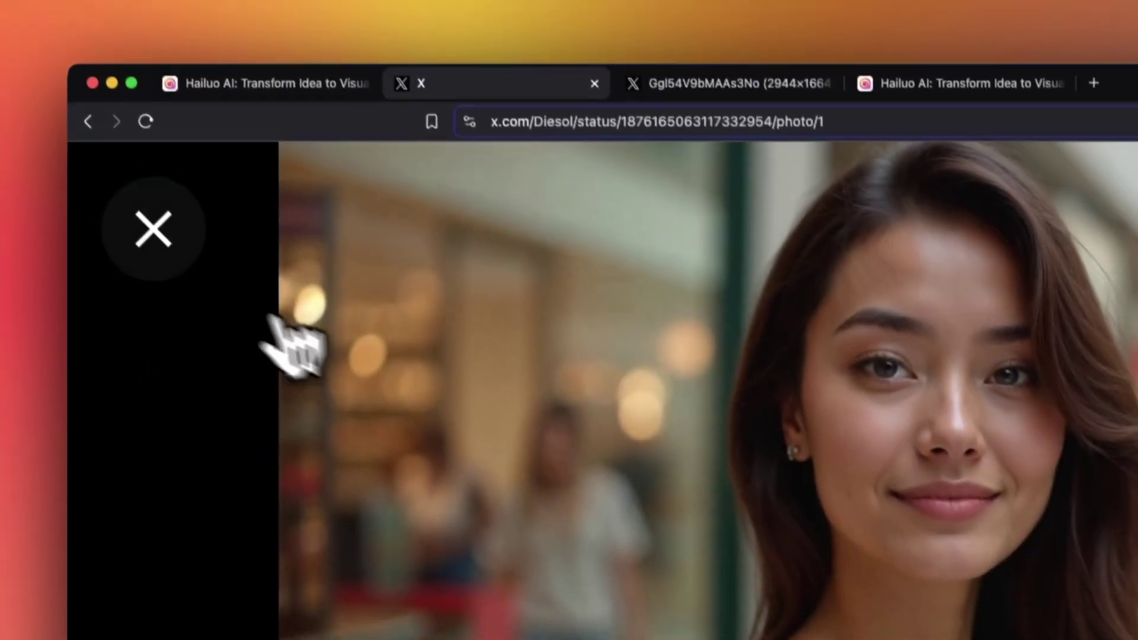
Step: Close the full-size Flux image and scroll back up the X post
{"action": "left_click", "coordinate": [94, 172]}
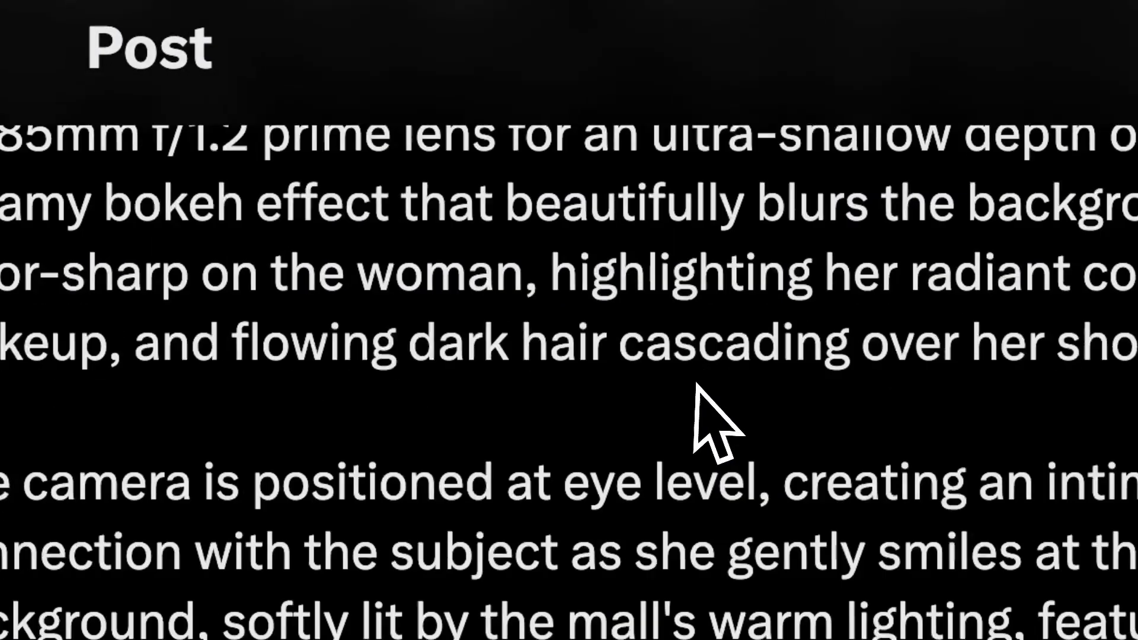
{"action": "scroll", "coordinate": [719, 419], "scroll_direction": "up", "scroll_amount": 5}
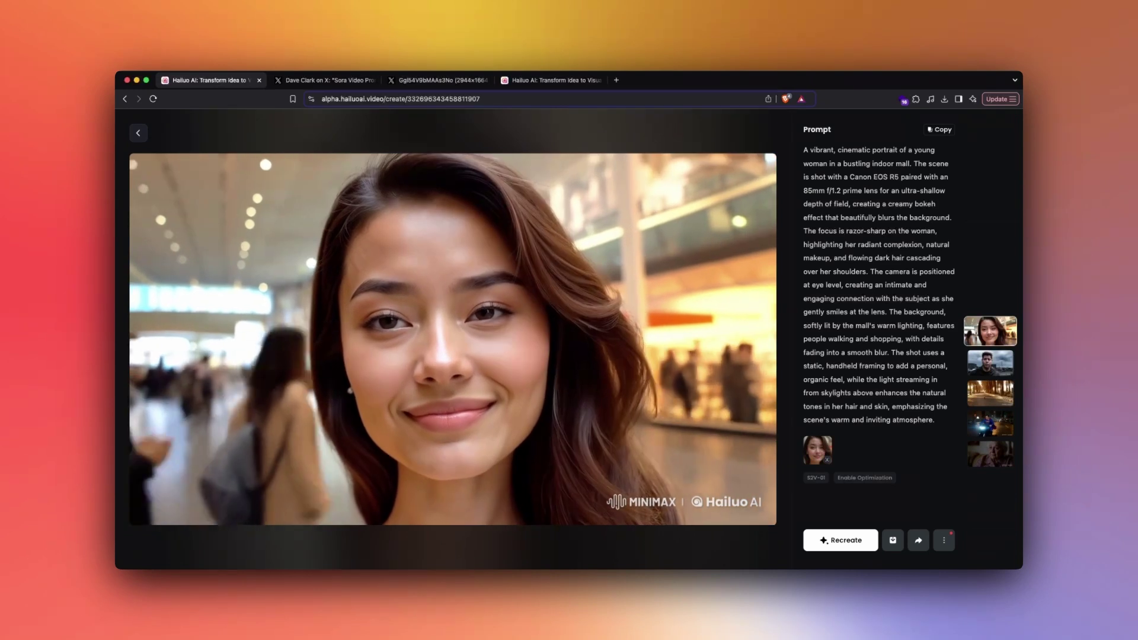
{"action": "mouse_move", "coordinate": [730, 341]}
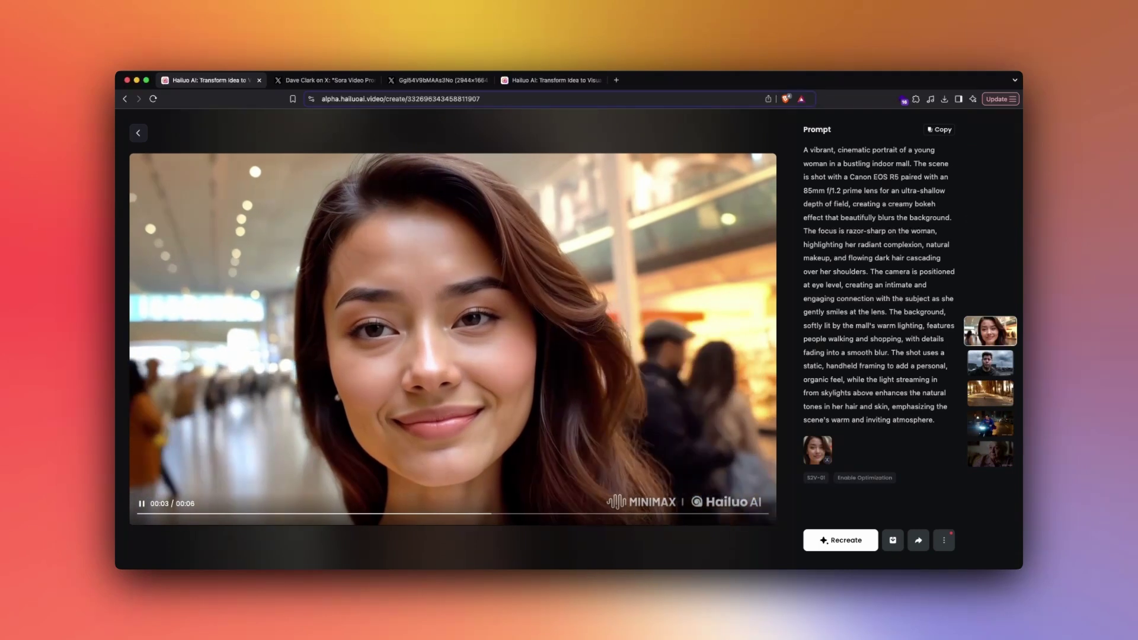
{"action": "left_click", "coordinate": [329, 80]}
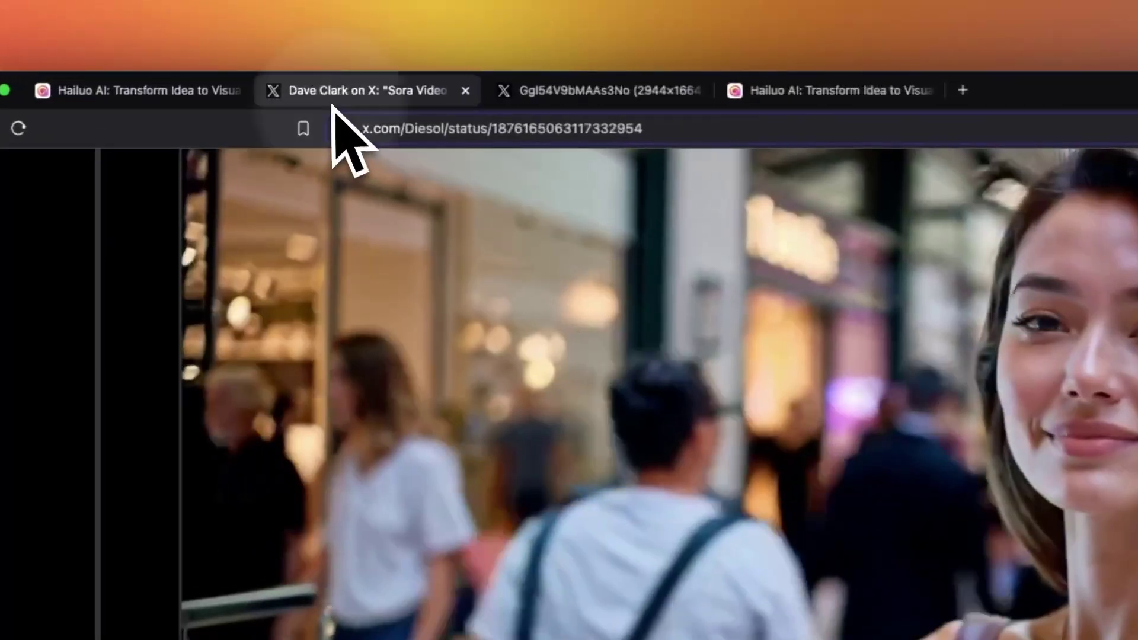
{"action": "scroll", "coordinate": [484, 264], "scroll_direction": "up", "scroll_amount": 5}
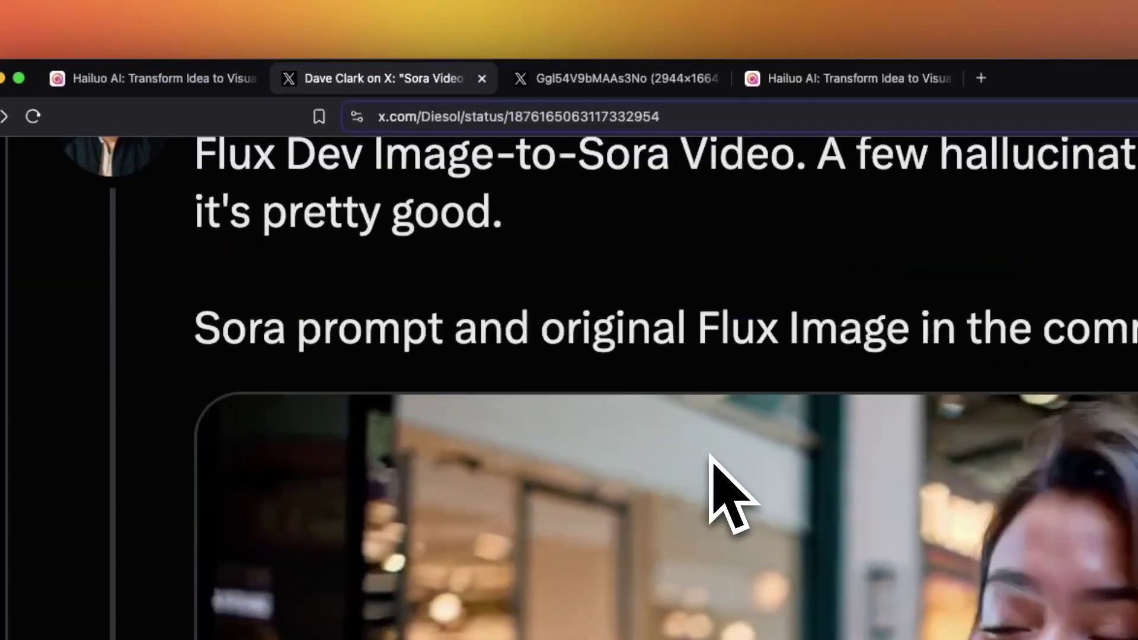
{"action": "scroll", "coordinate": [729, 491], "scroll_direction": "down", "scroll_amount": 5}
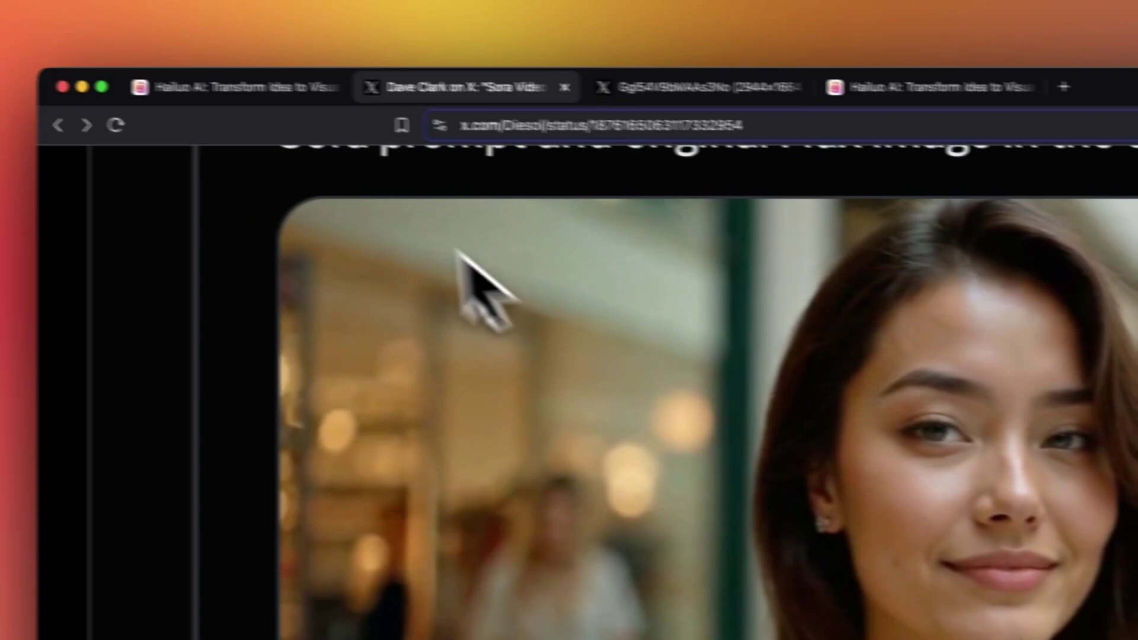
{"action": "left_click", "coordinate": [154, 79]}
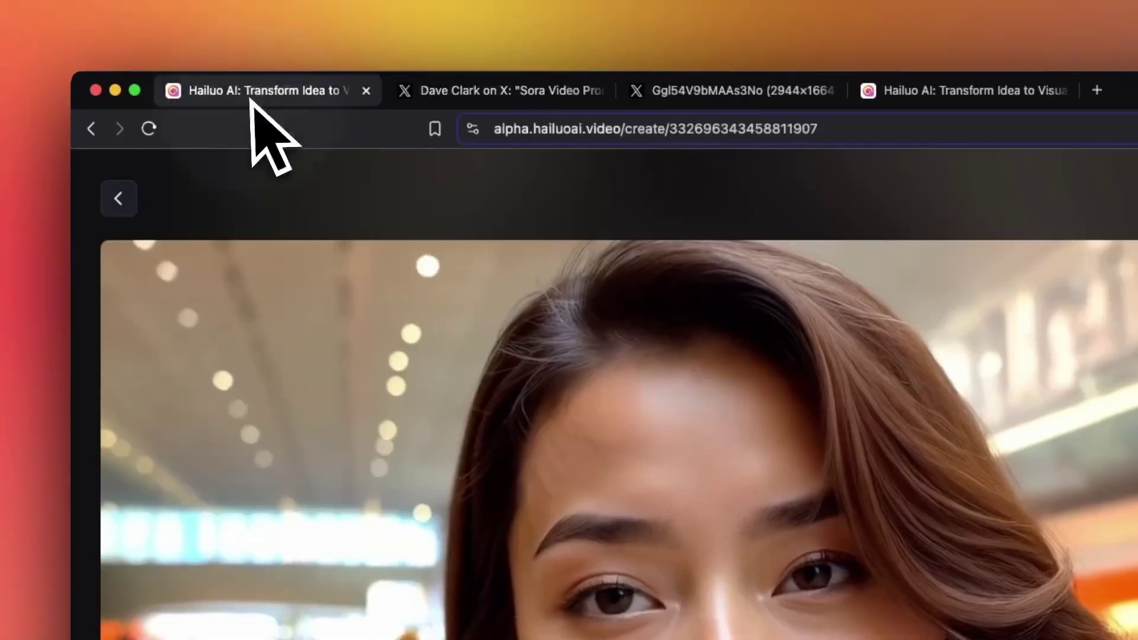